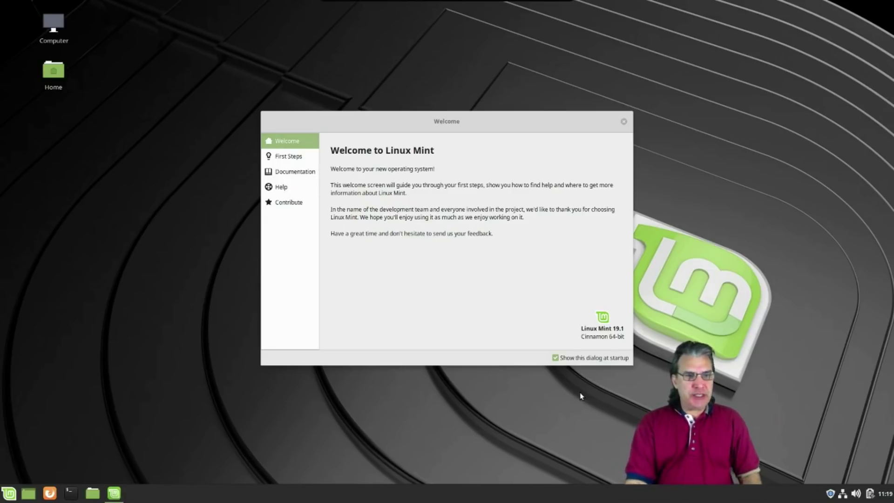
# Run free -m in a terminal to show memory usage in megabytes, then close it.
pyautogui.click(70, 494)
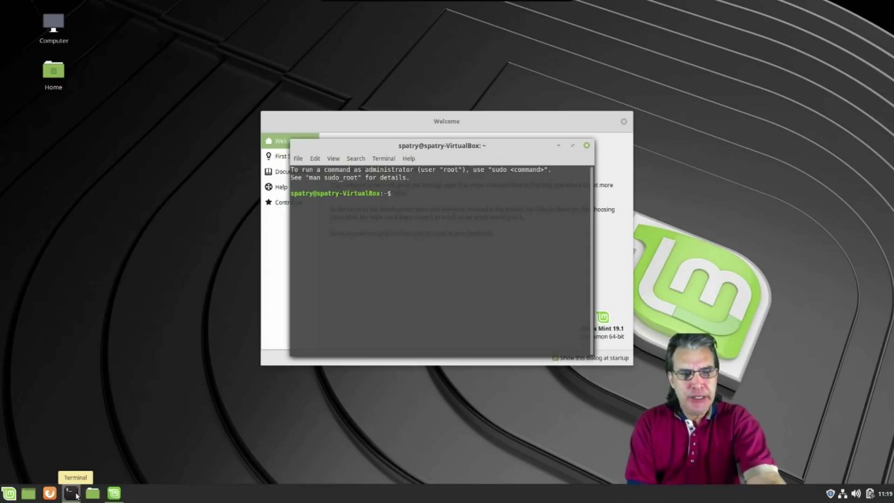
pyautogui.write('f')
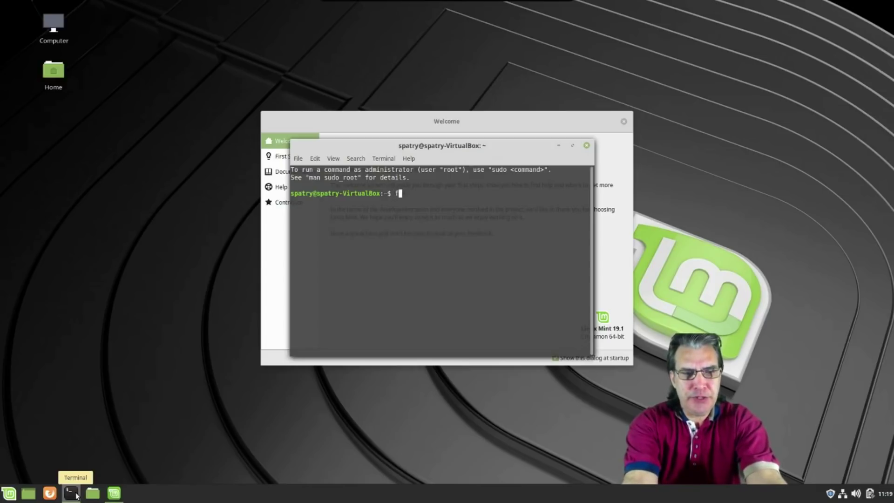
pyautogui.write('ree -m')
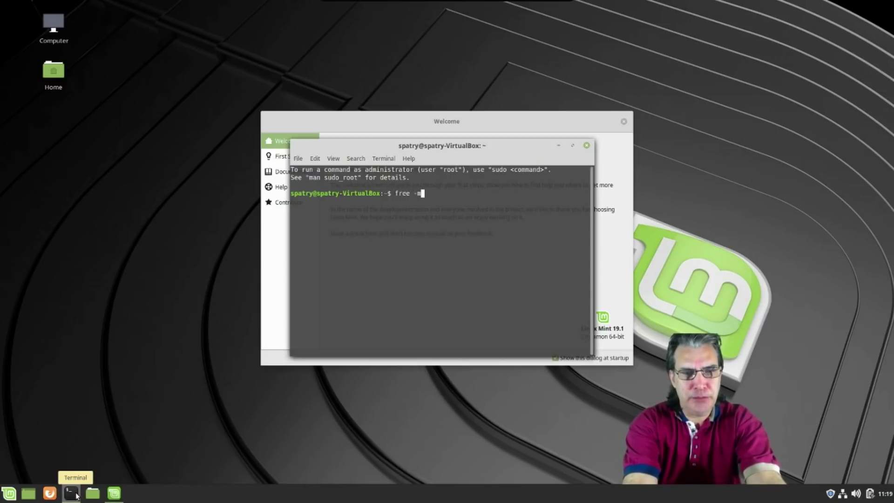
pyautogui.press('Return')
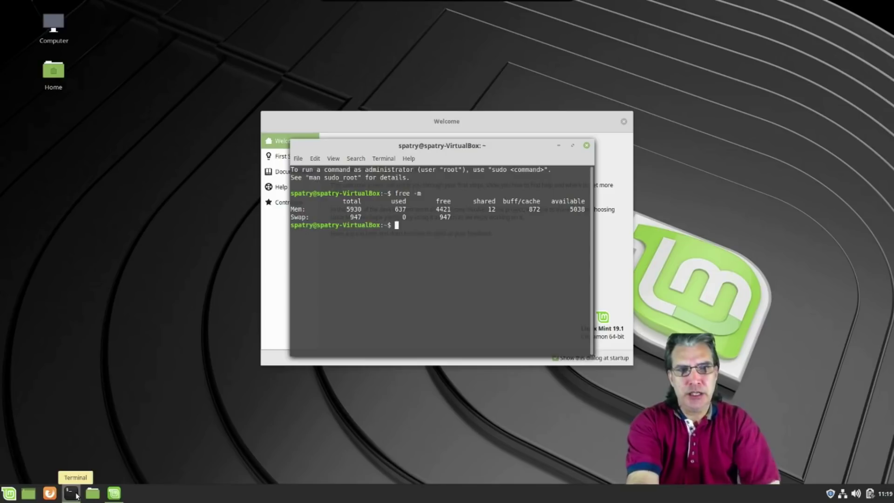
pyautogui.click(586, 147)
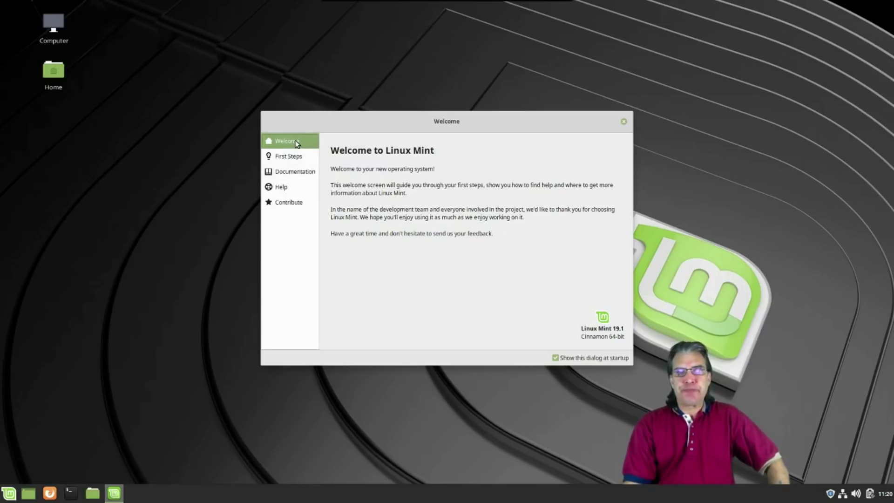
# Browse the Welcome Screen's First Steps, Documentation, Help and Contribute pages, then close it.
pyautogui.click(291, 158)
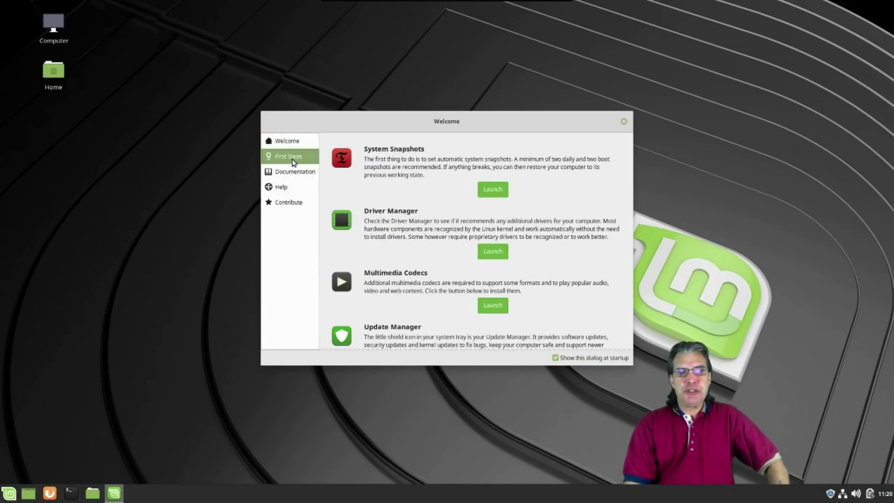
pyautogui.scroll(-10, 416, 219)
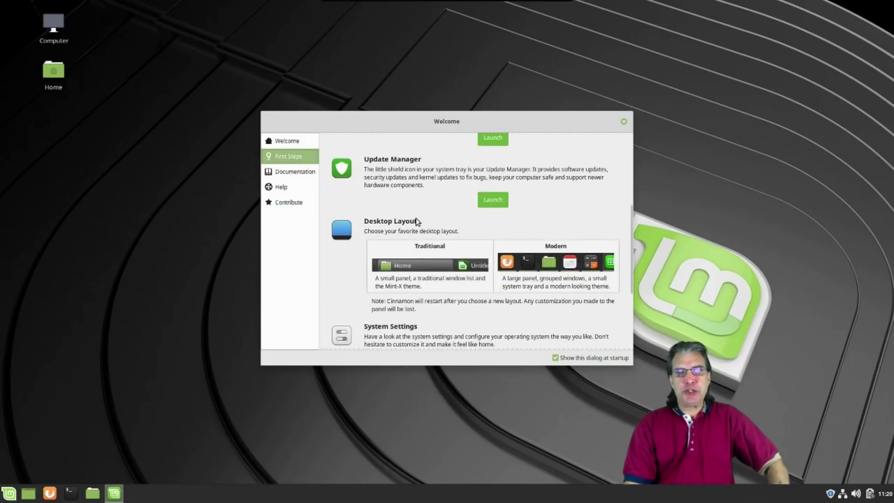
pyautogui.scroll(10, 416, 218)
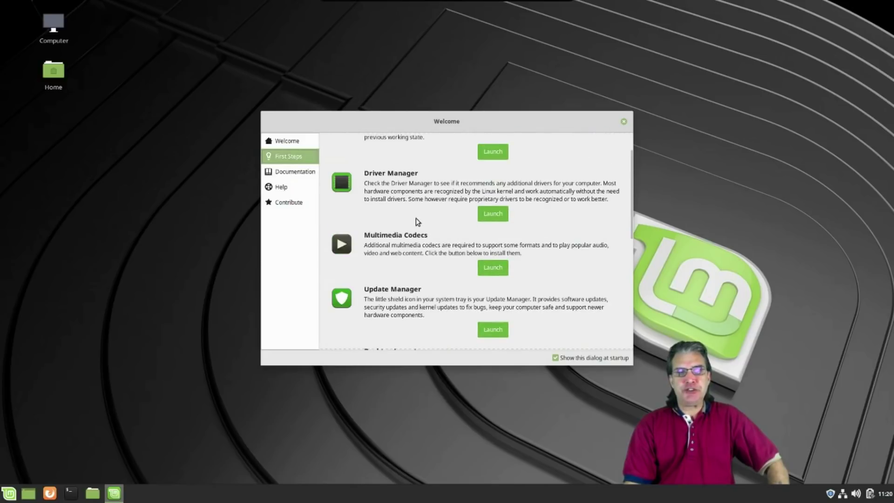
pyautogui.click(305, 175)
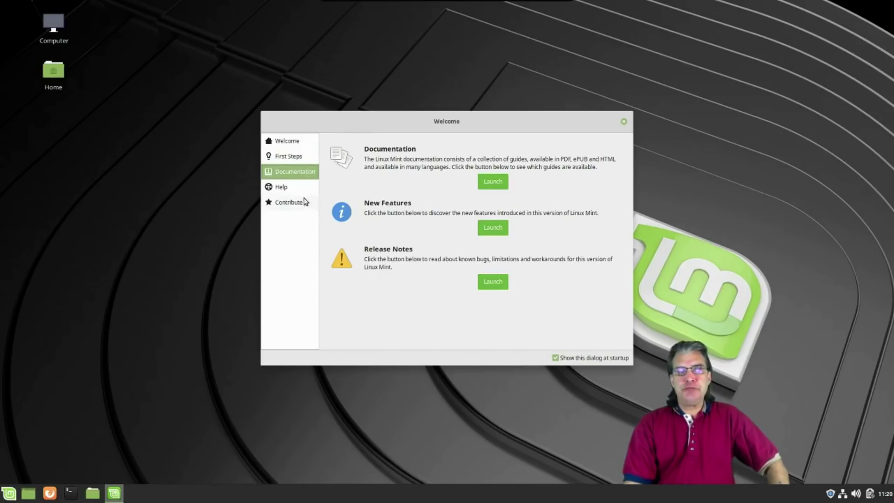
pyautogui.click(286, 187)
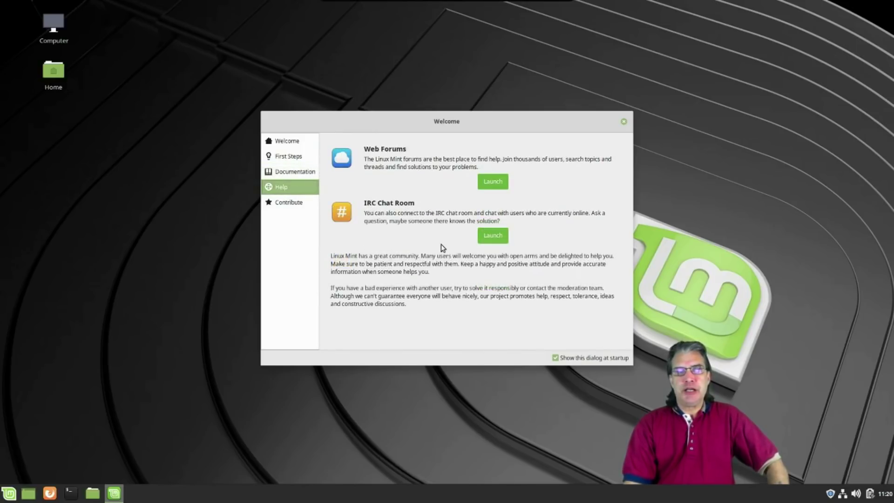
pyautogui.click(290, 207)
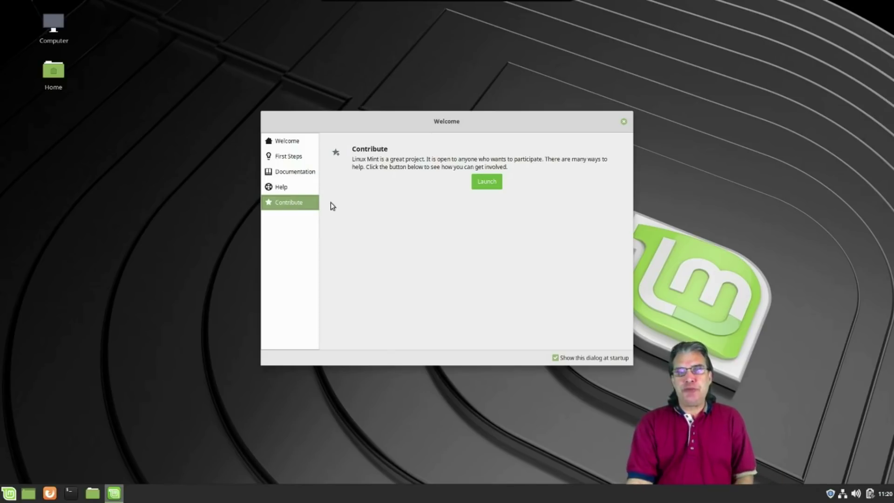
pyautogui.click(624, 122)
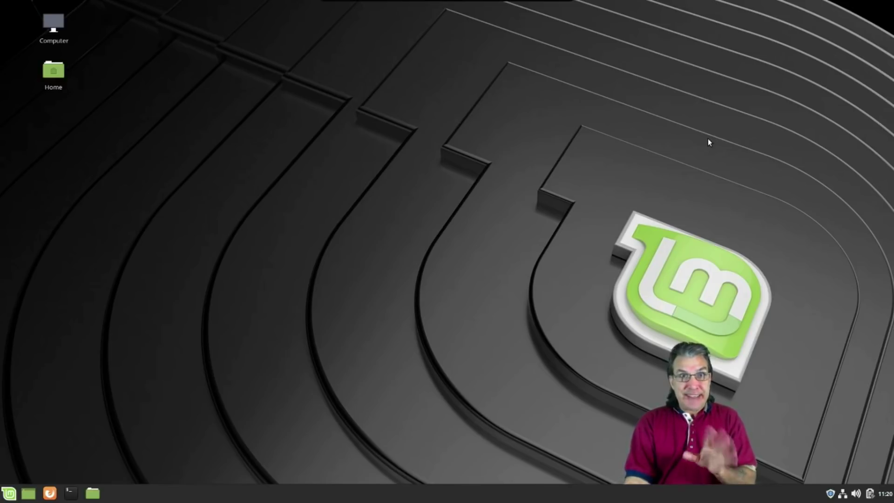
# Check the calendar, battery, volume and network tray applets, then launch Update Manager from the shield icon.
pyautogui.click(885, 495)
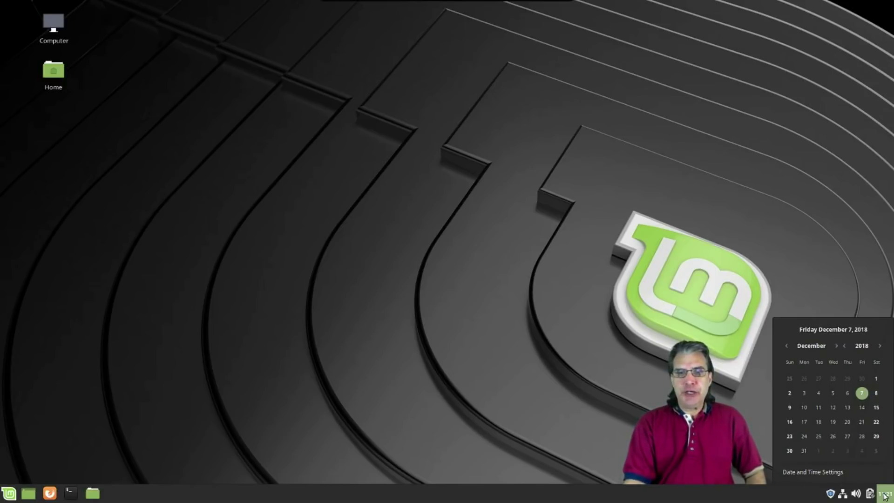
pyautogui.click(869, 498)
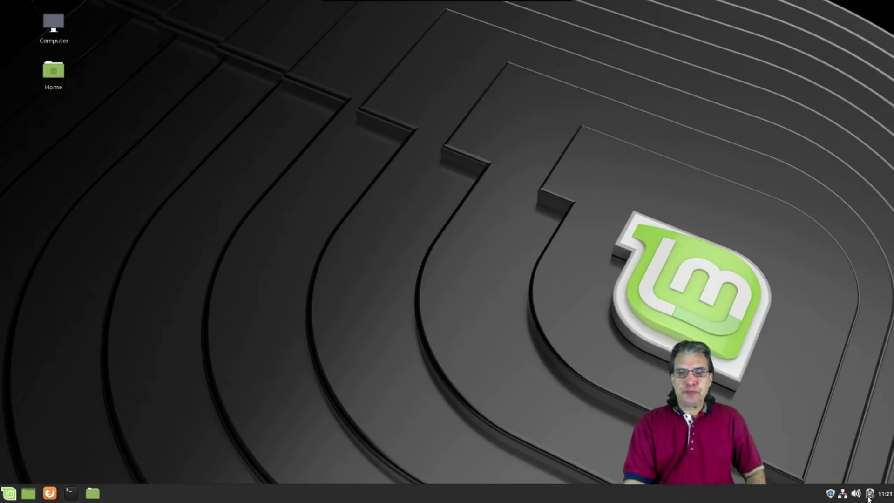
pyautogui.click(868, 497)
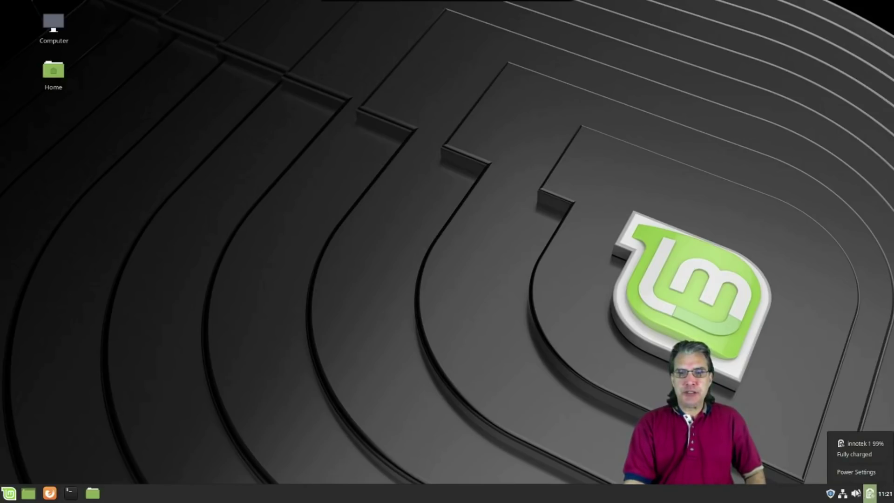
pyautogui.click(858, 497)
pyautogui.click(857, 497)
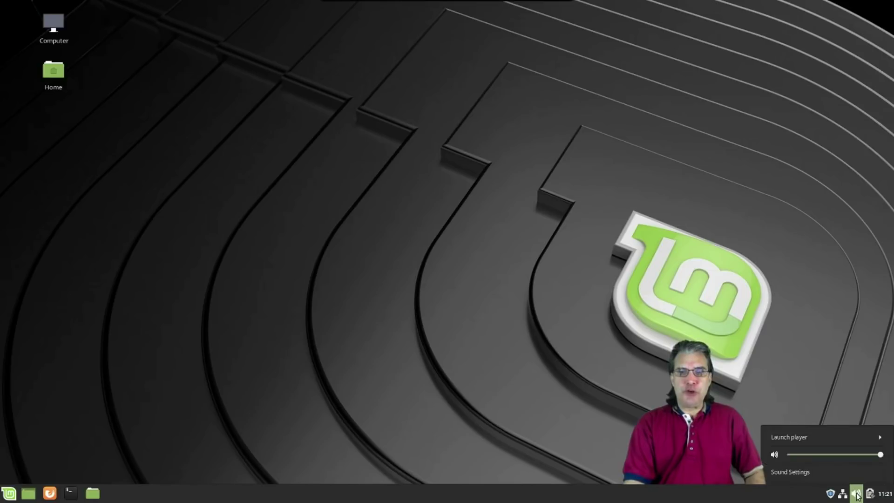
pyautogui.click(843, 497)
pyautogui.click(843, 497)
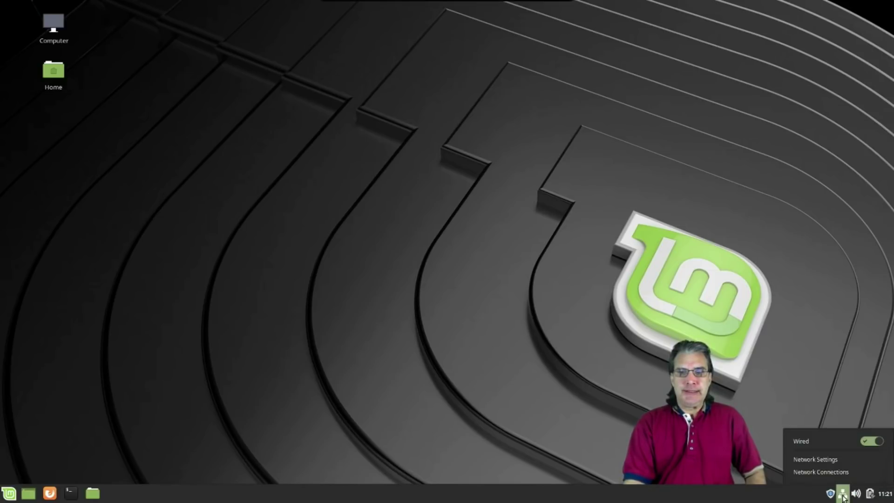
pyautogui.click(830, 497)
pyautogui.click(829, 497)
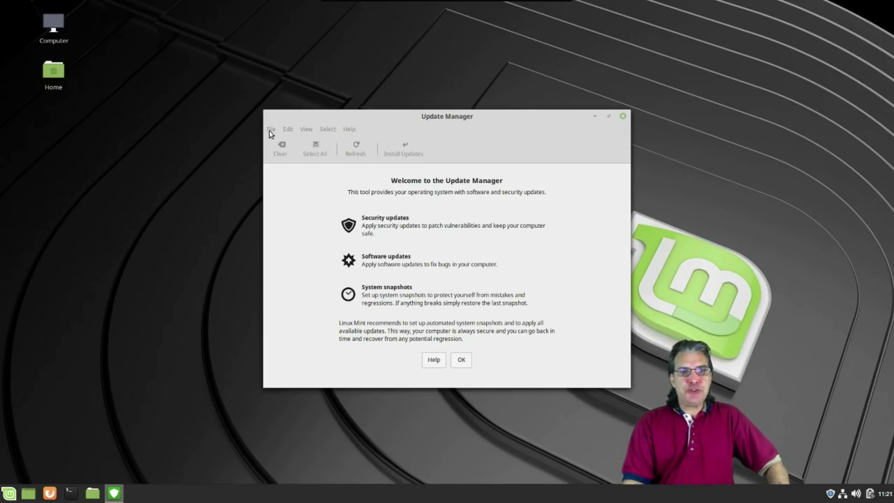
# Dismiss the Update Manager welcome to list the mintupdate 5.4.4 update, then look over the menus.
pyautogui.click(461, 359)
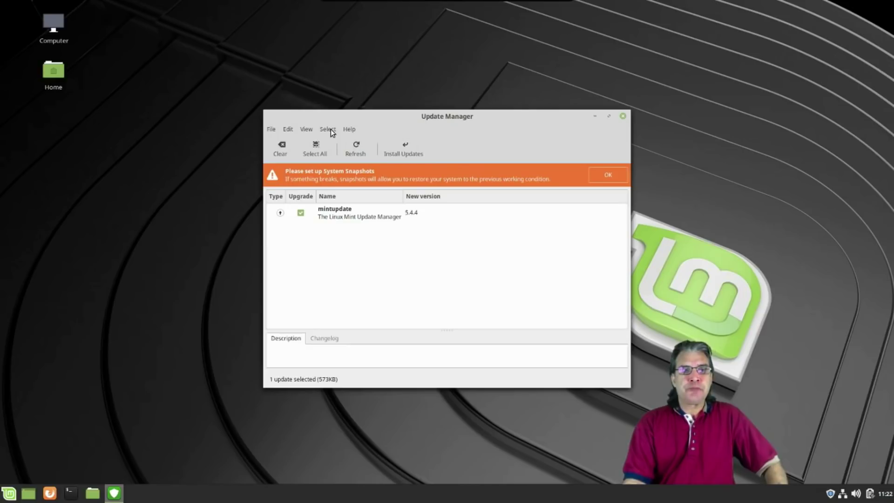
pyautogui.click(271, 130)
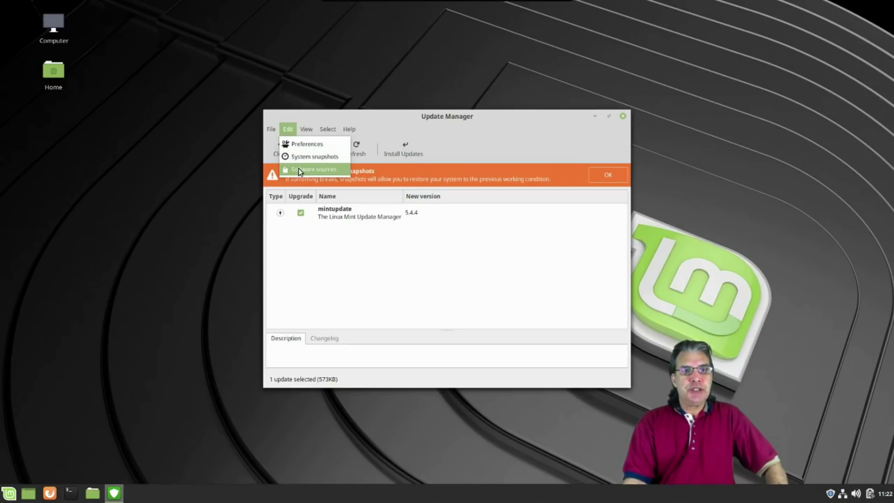
# Open Software Sources and authenticate with the administrator password.
pyautogui.click(299, 169)
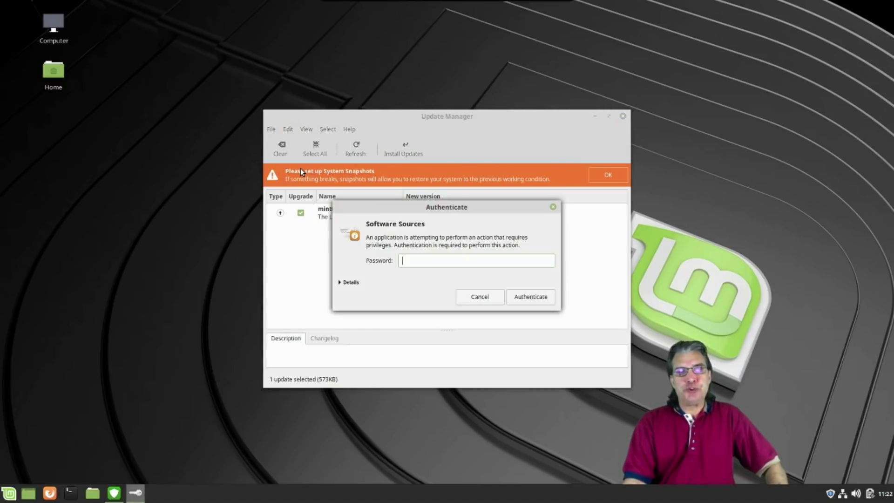
pyautogui.write('••')
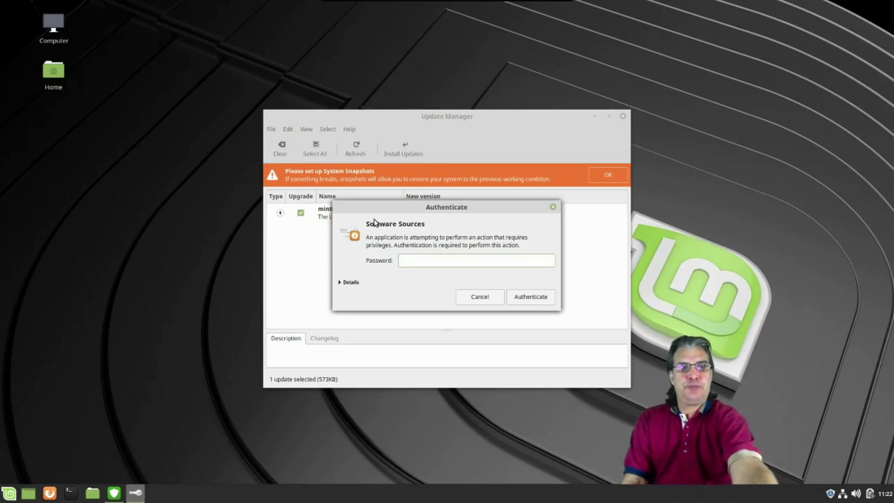
pyautogui.click(525, 300)
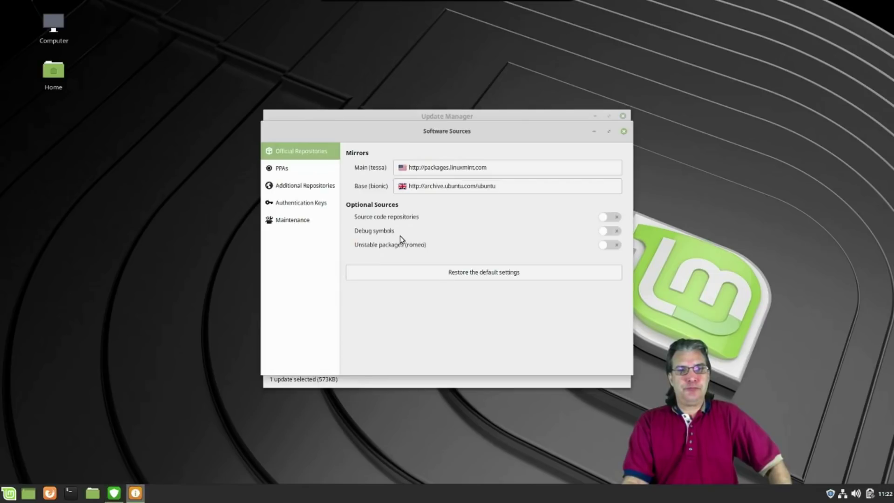
# Review the PPAs, additional repositories, authentication keys and maintenance pages, then close Software Sources and Update Manager.
pyautogui.click(282, 170)
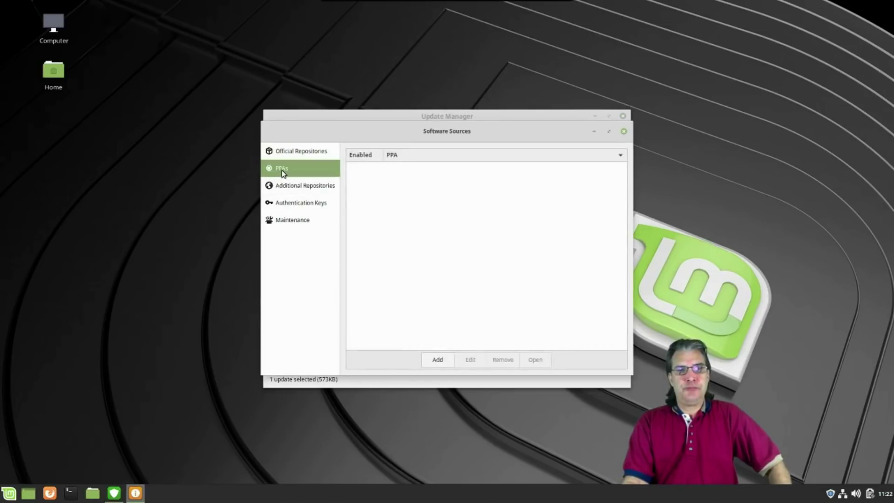
pyautogui.click(300, 187)
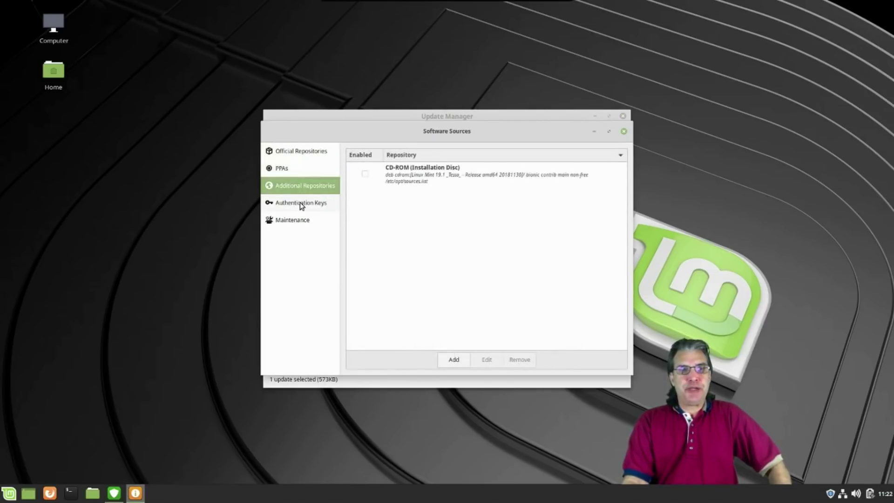
pyautogui.click(300, 202)
pyautogui.click(296, 223)
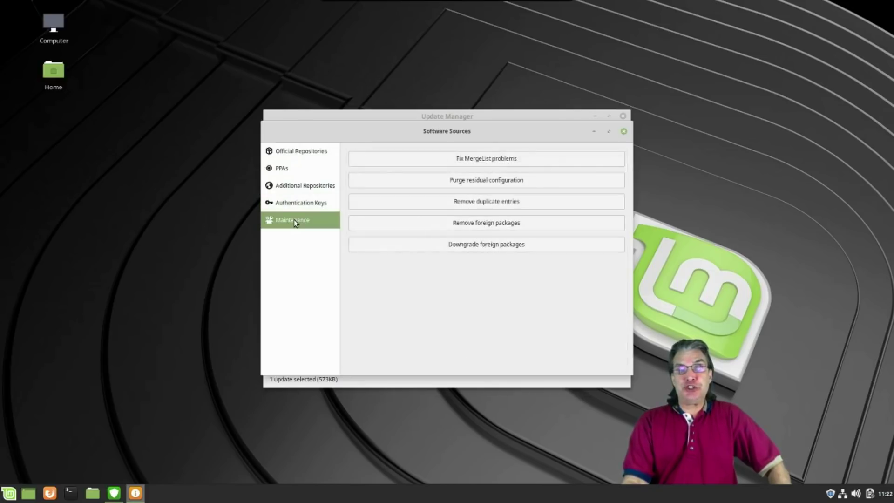
pyautogui.click(624, 132)
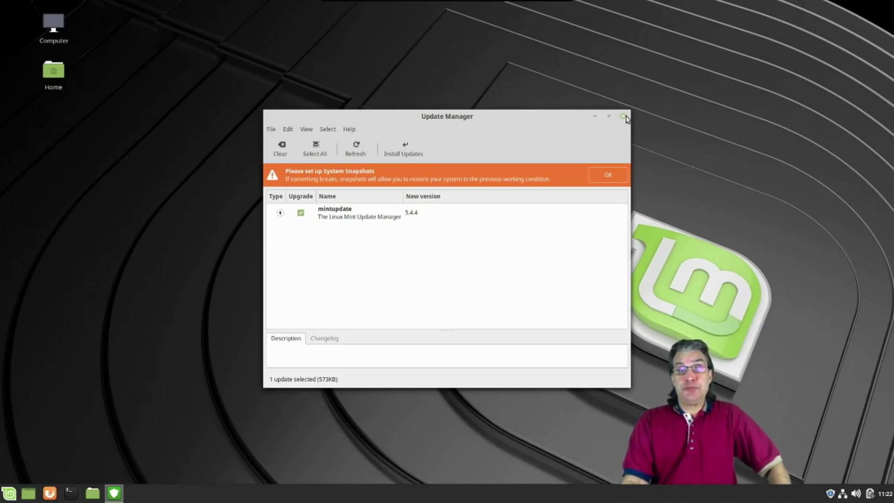
pyautogui.click(624, 117)
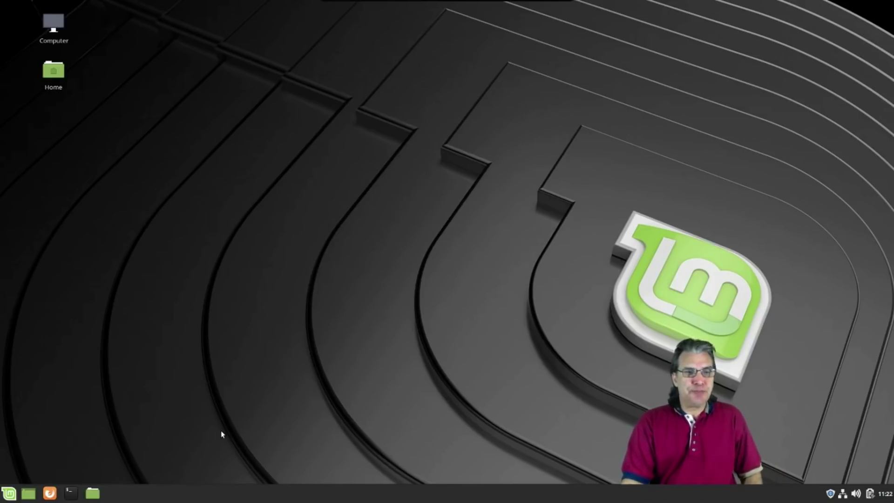
pyautogui.click(93, 493)
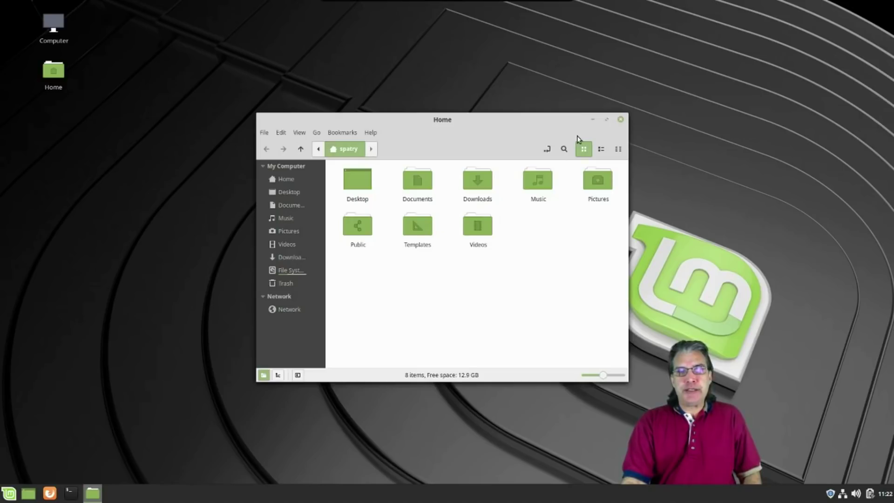
pyautogui.moveTo(567, 126); pyautogui.dragTo(409, 105)
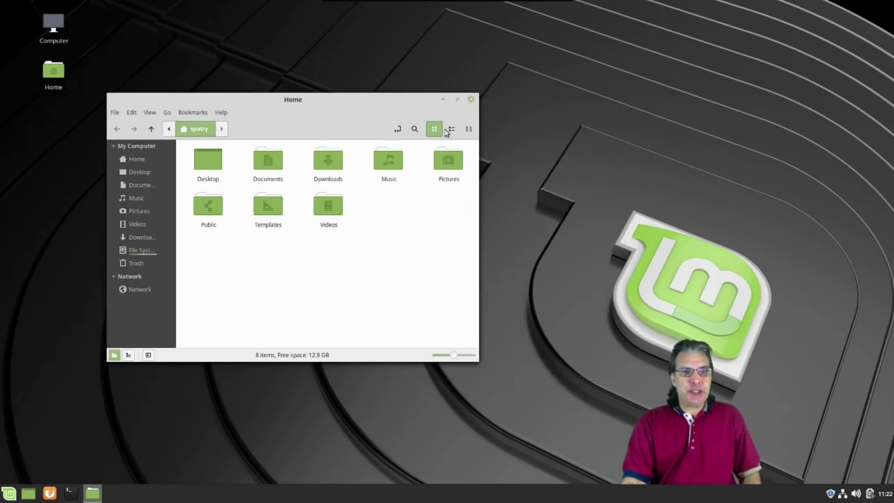
pyautogui.click(71, 494)
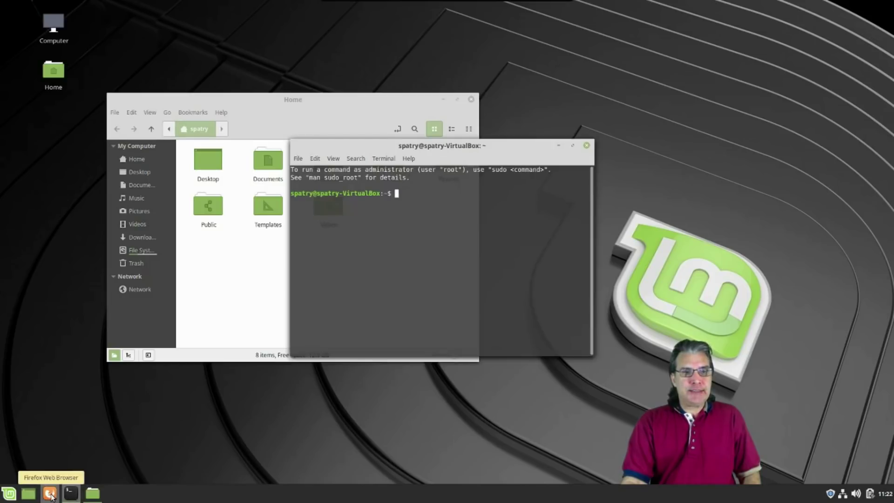
pyautogui.click(27, 497)
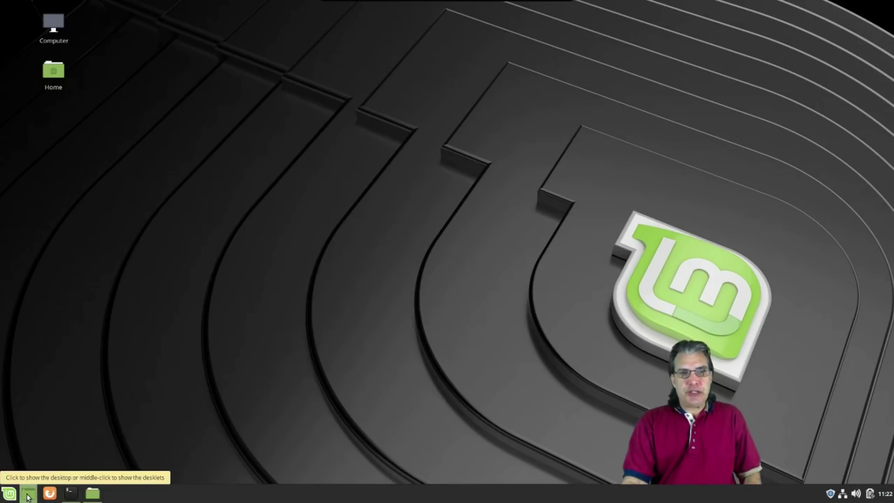
pyautogui.click(28, 497)
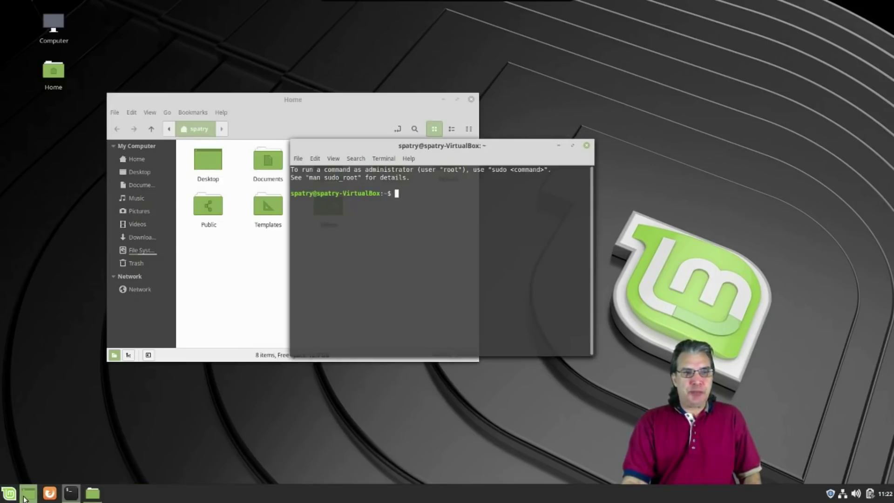
pyautogui.click(26, 498)
pyautogui.click(26, 497)
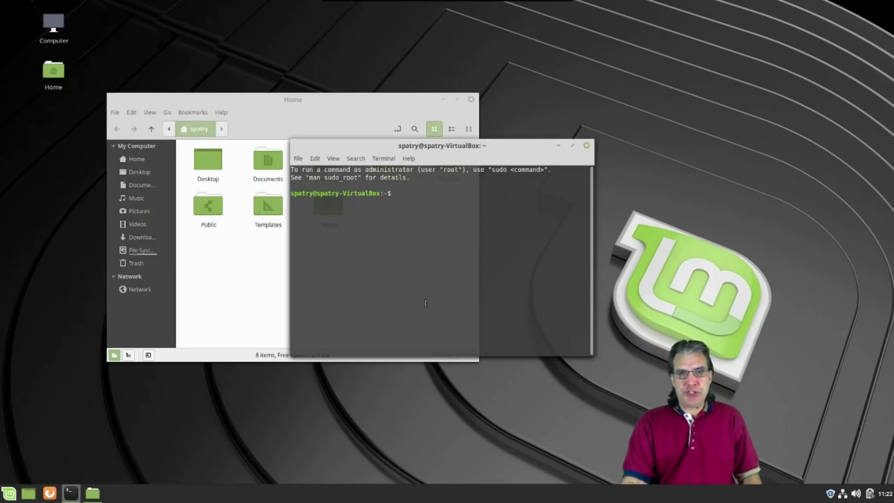
pyautogui.click(588, 146)
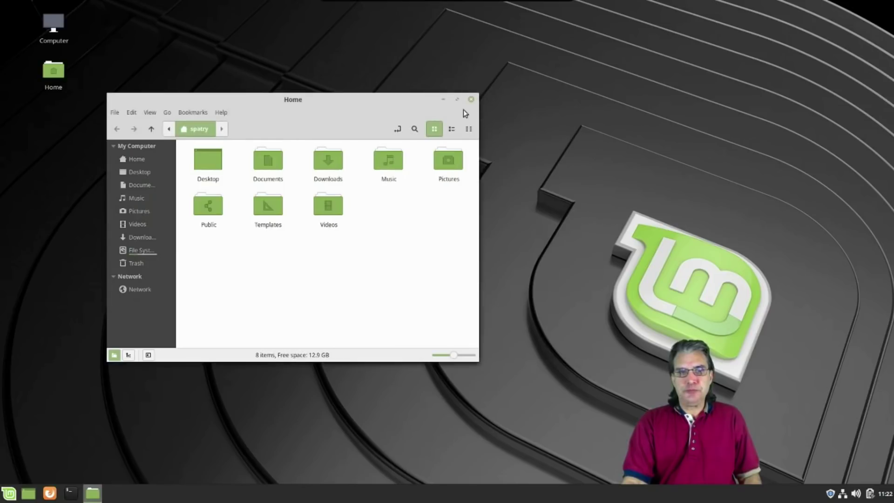
pyautogui.click(471, 100)
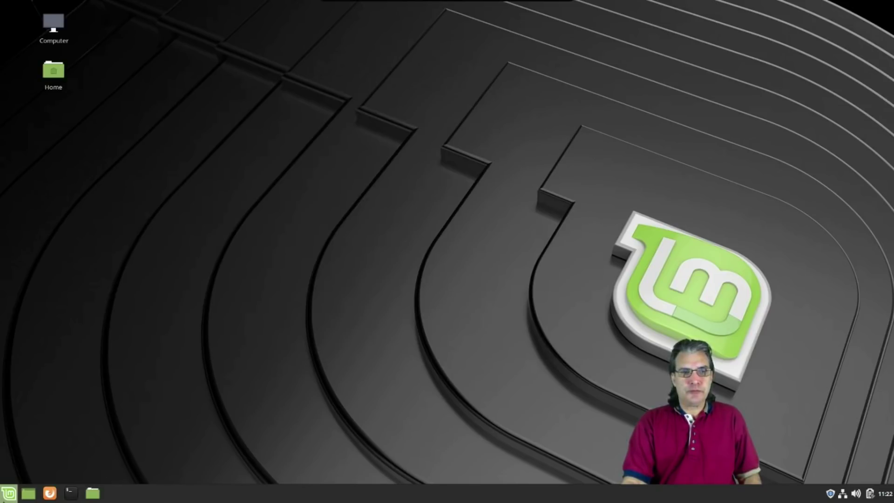
pyautogui.click(8, 493)
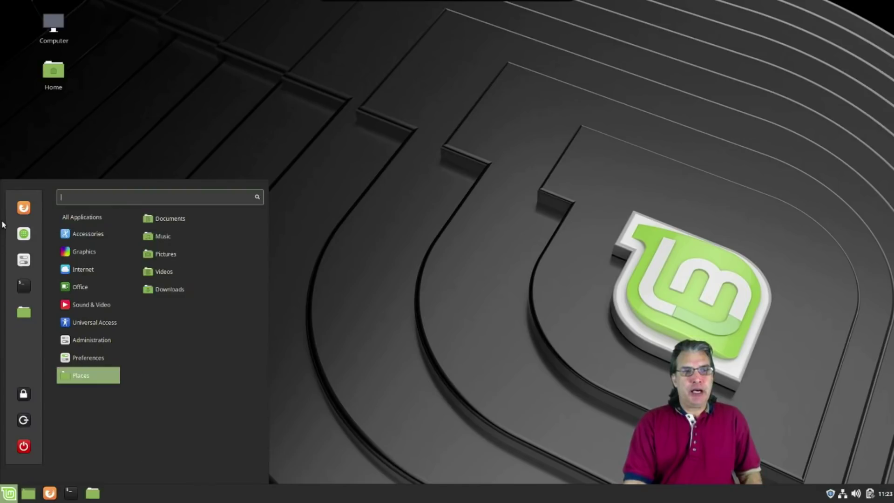
# Launch Software Manager from the menu's favourites sidebar.
pyautogui.click(22, 235)
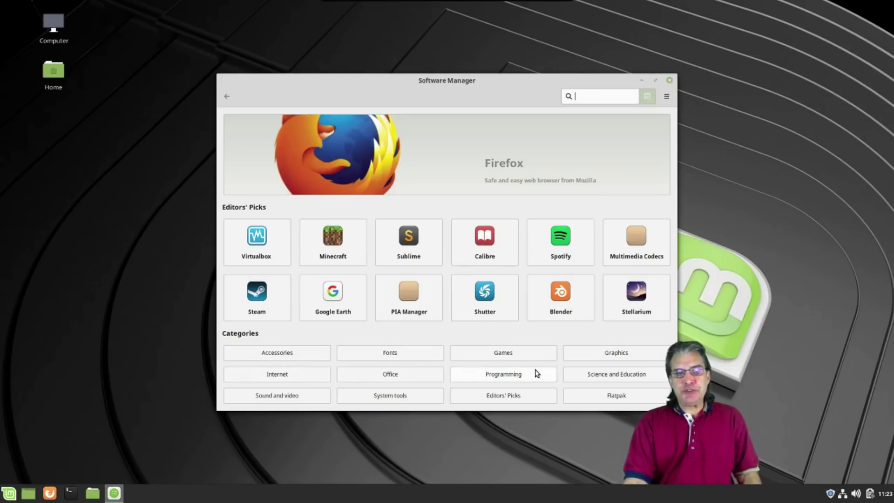
pyautogui.click(3, 493)
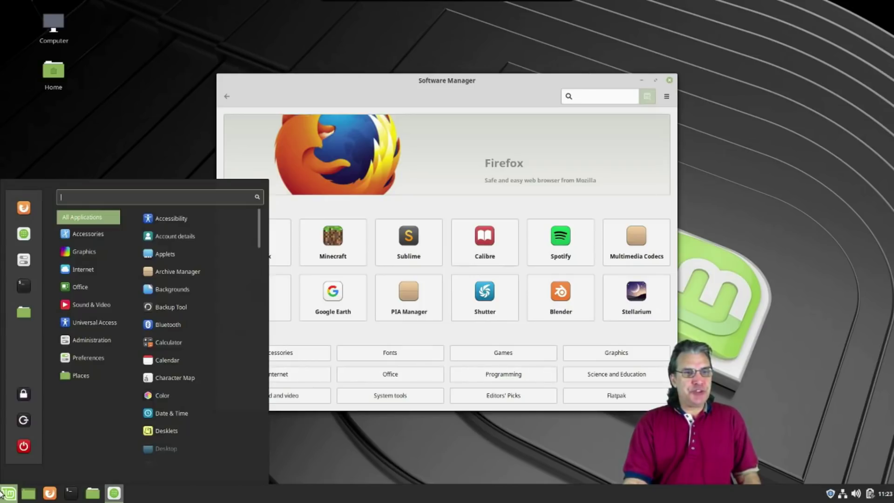
# Open System Settings, close Software Manager, and bring up the bottom panel's context menu.
pyautogui.click(30, 260)
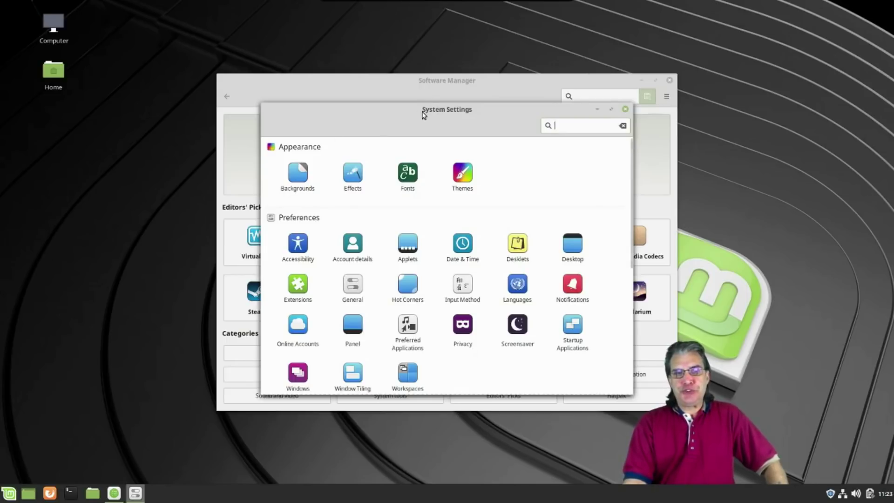
pyautogui.moveTo(422, 114); pyautogui.dragTo(303, 148)
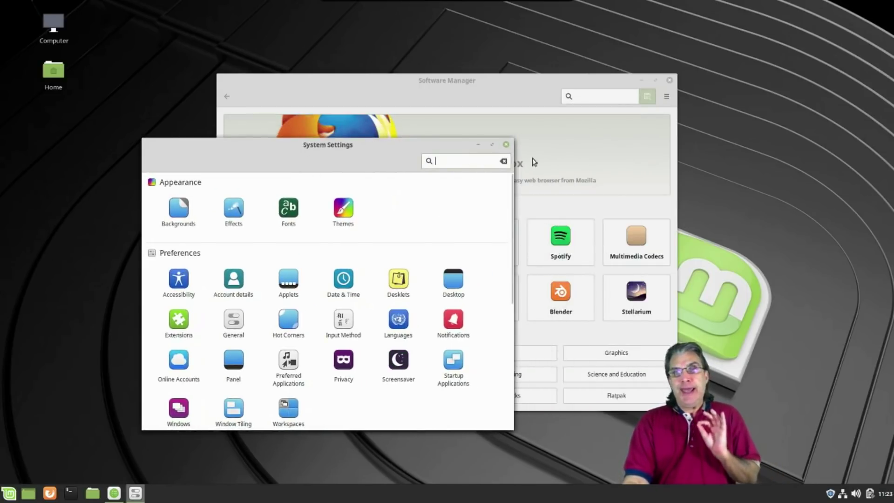
pyautogui.click(669, 81)
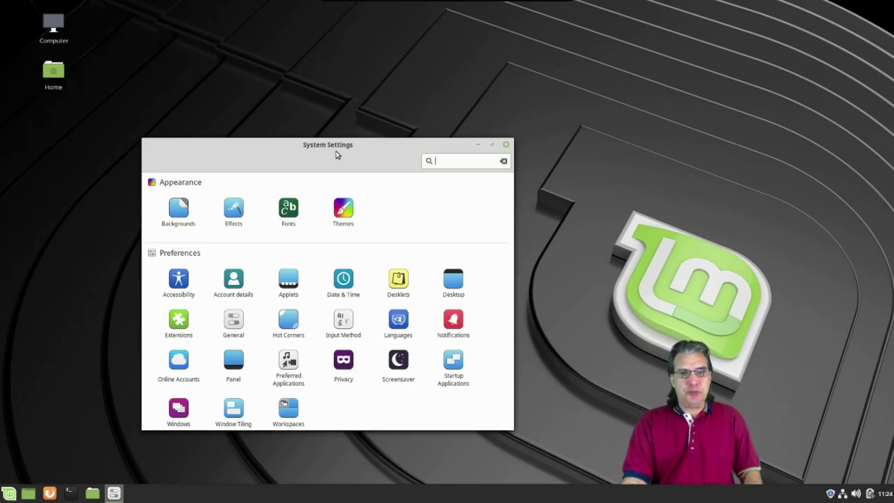
pyautogui.moveTo(337, 155); pyautogui.dragTo(325, 109)
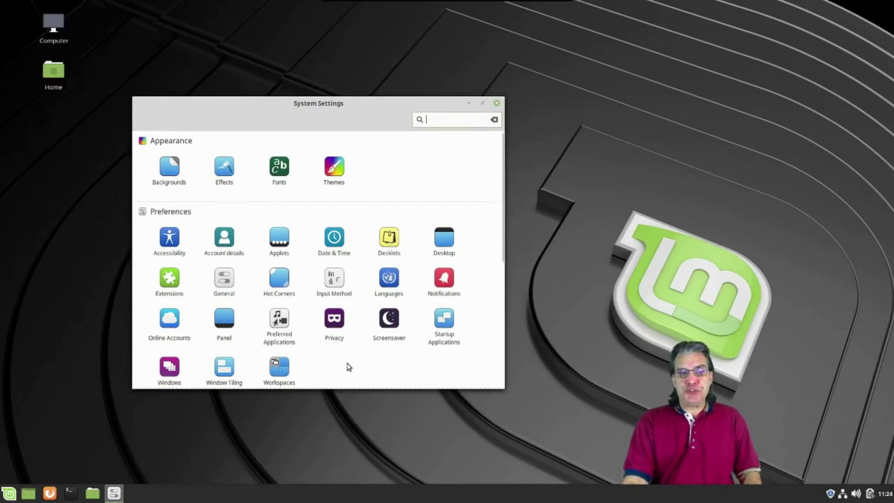
pyautogui.rightClick(356, 498)
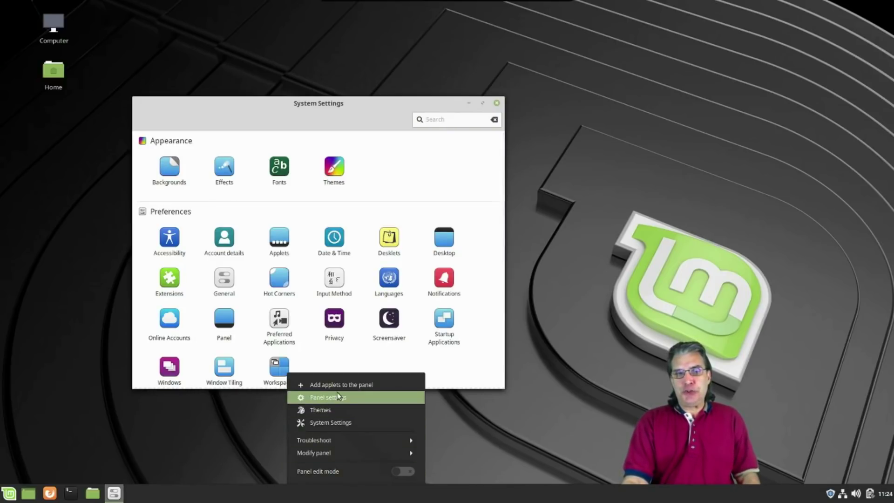
# Open Themes from the panel menu, move it right, and show its Add/Remove page.
pyautogui.click(336, 421)
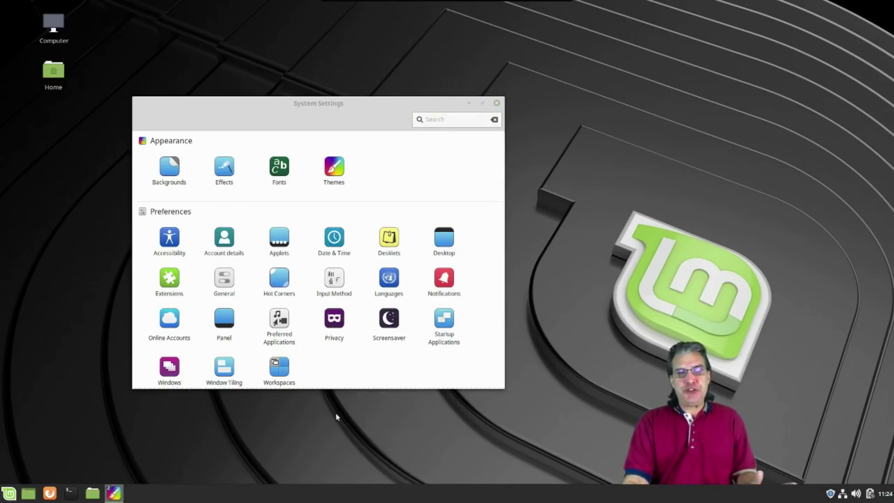
pyautogui.click(334, 166)
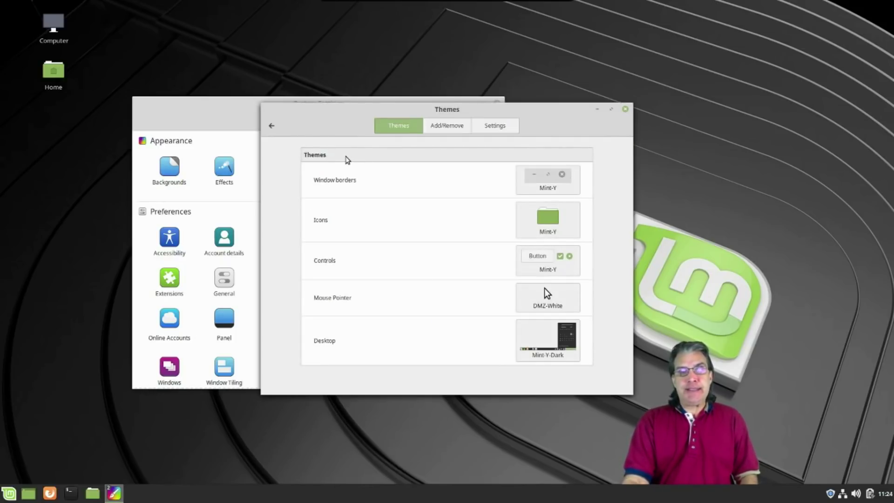
pyautogui.moveTo(336, 118); pyautogui.dragTo(463, 160)
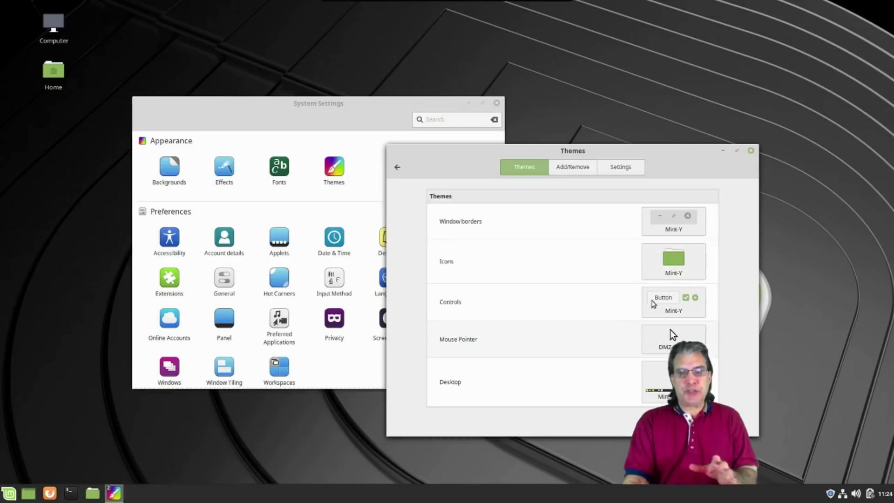
pyautogui.click(581, 171)
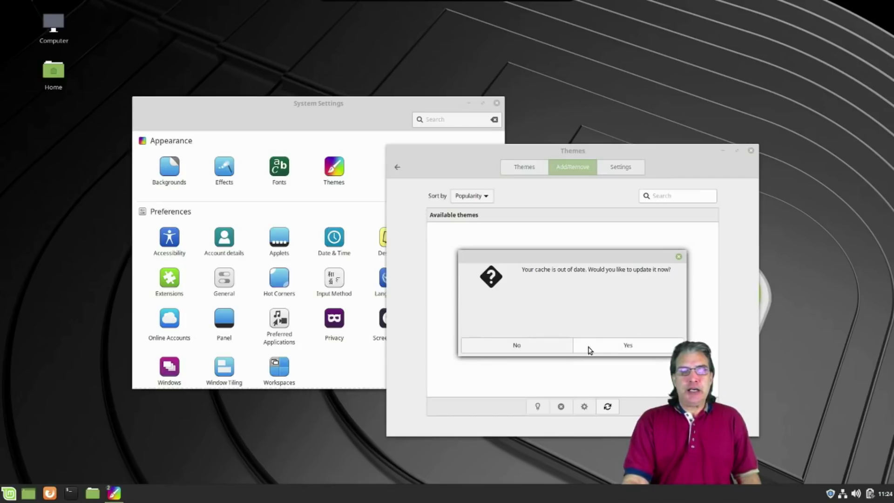
# Refresh the theme cache, scroll through the downloadable themes, then show the Settings page.
pyautogui.click(623, 350)
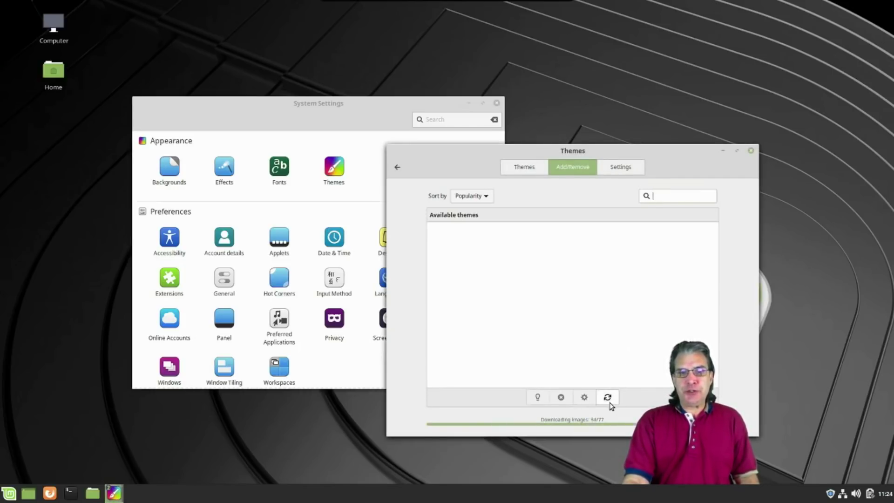
pyautogui.scroll(-15, 589, 260)
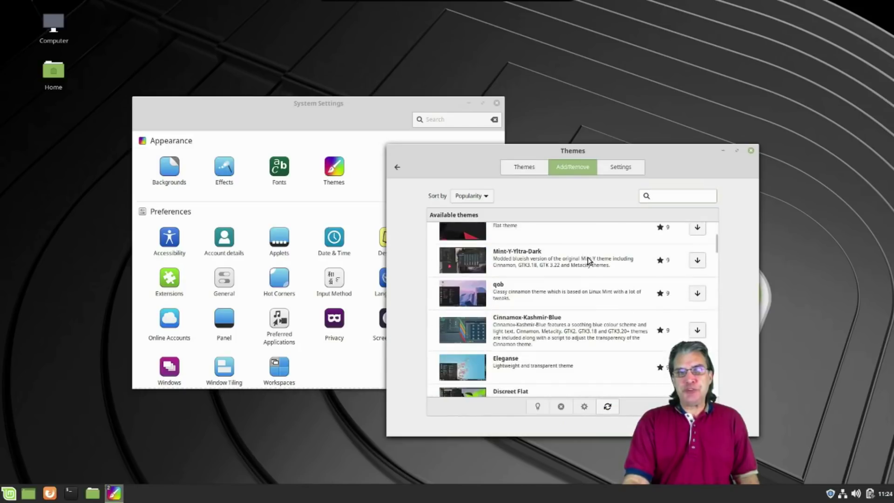
pyautogui.scroll(-15, 589, 260)
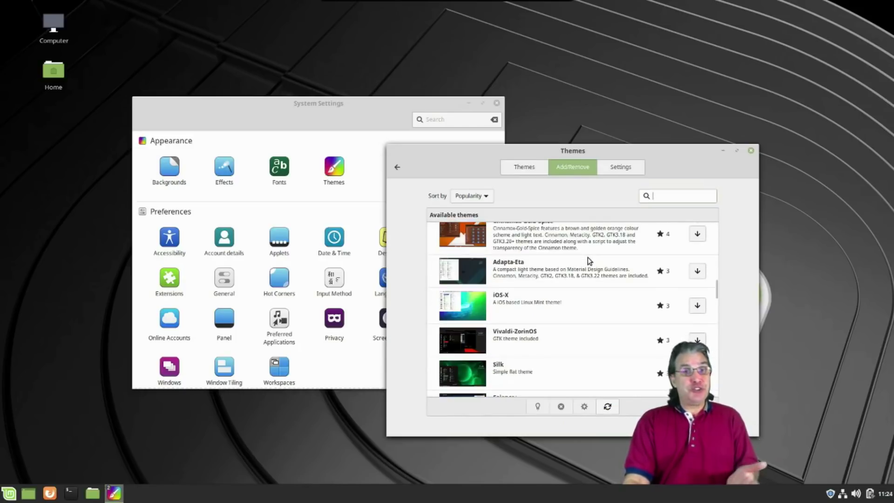
pyautogui.scroll(-15, 588, 258)
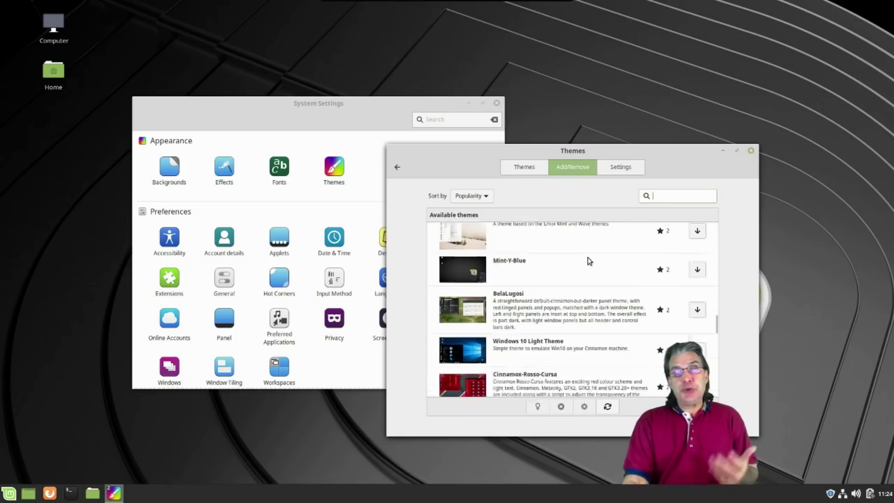
pyautogui.scroll(-3, 588, 259)
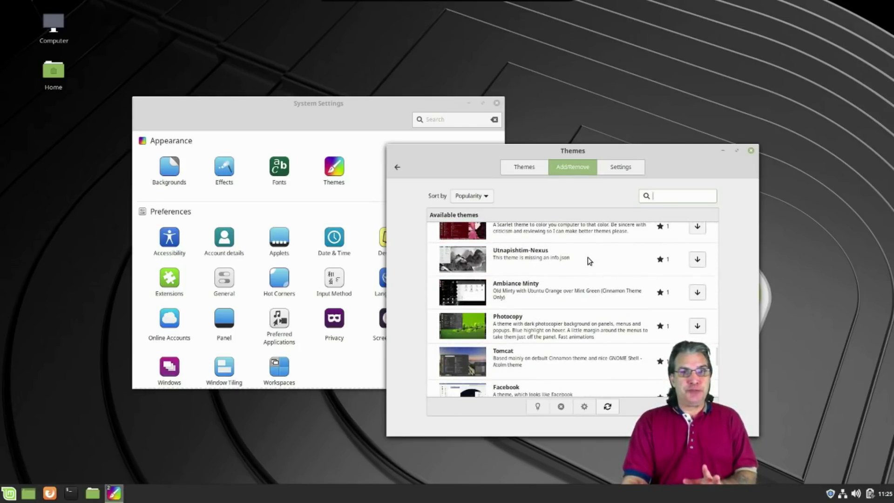
pyautogui.scroll(3, 587, 259)
pyautogui.click(613, 169)
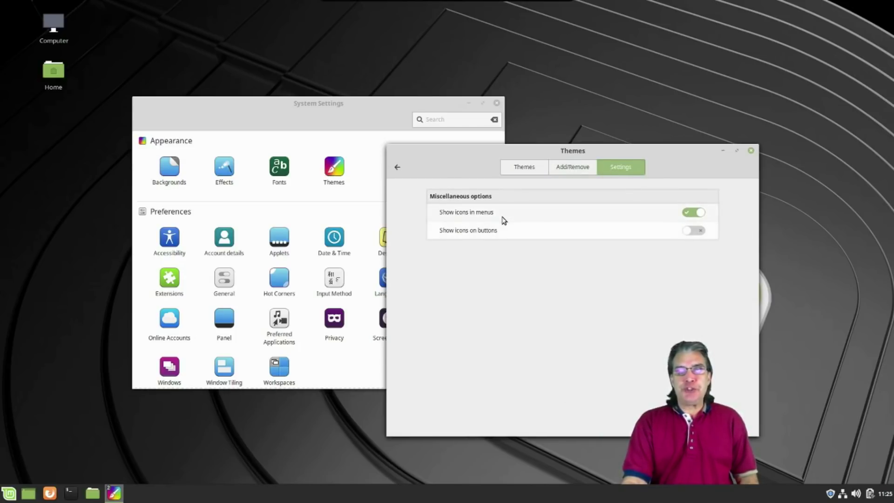
# Close Themes and System Settings, then open the application menu showing its Internet category.
pyautogui.click(751, 150)
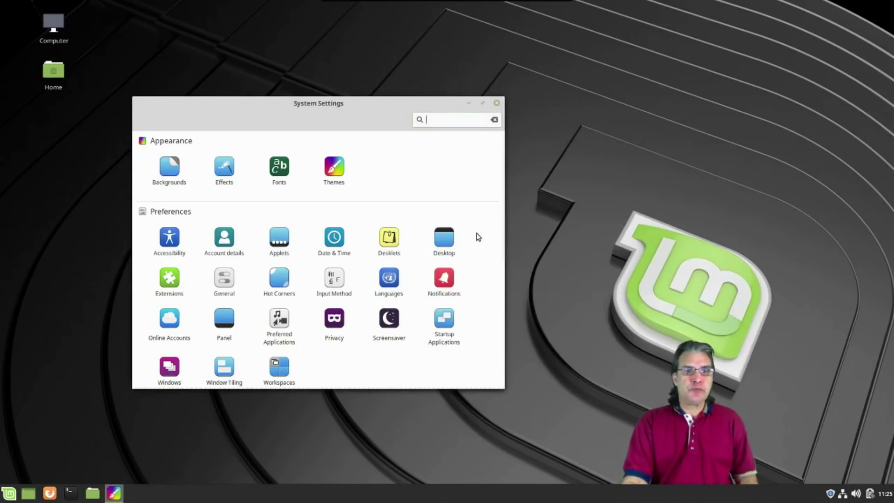
pyautogui.scroll(-5, 429, 250)
pyautogui.scroll(5, 430, 249)
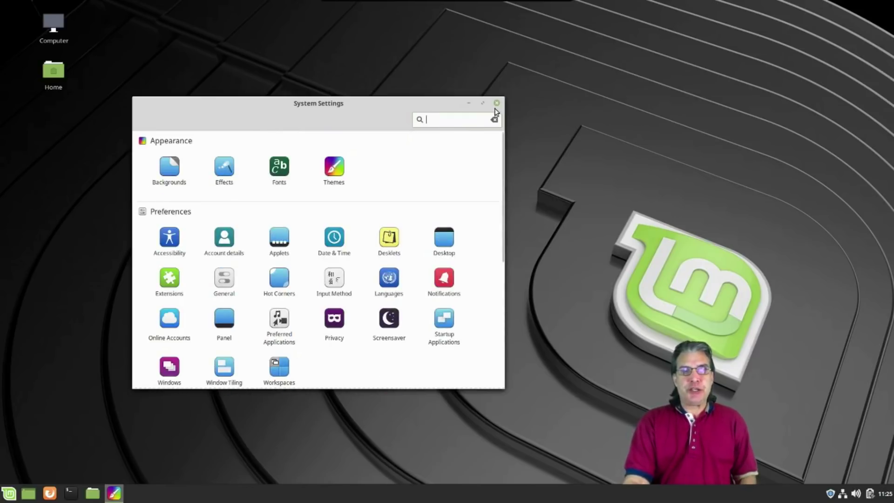
pyautogui.scroll(-5, 474, 209)
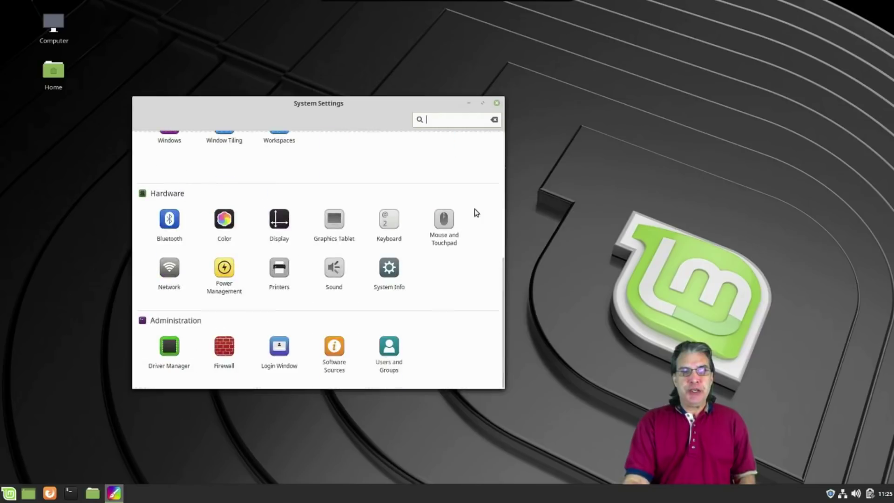
pyautogui.click(497, 104)
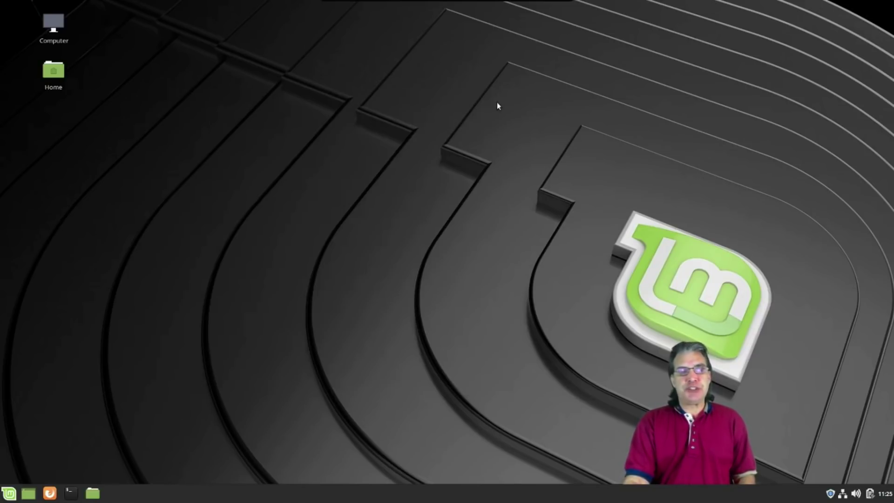
pyautogui.click(9, 495)
# Browse the menu categories down to Internet, showing Firefox, HexChat, Thunderbird Mail and Transmission.
pyautogui.moveTo(96, 233)
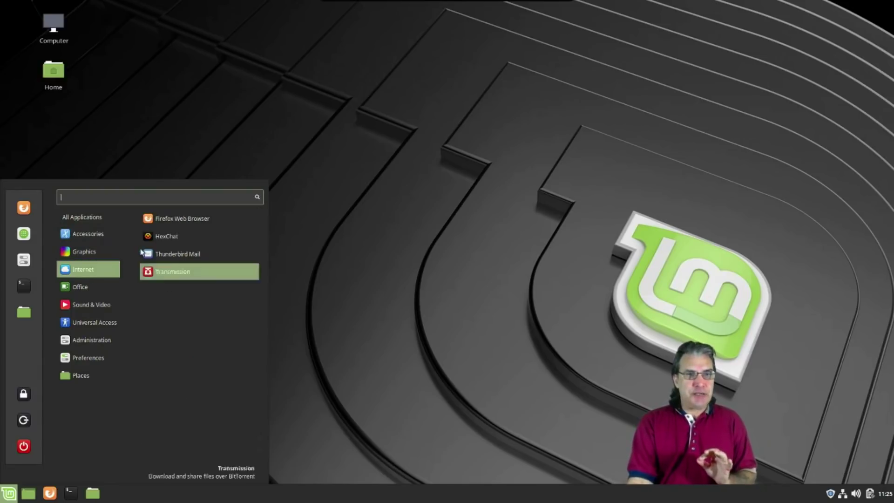
pyautogui.scroll(-1, 189, 322)
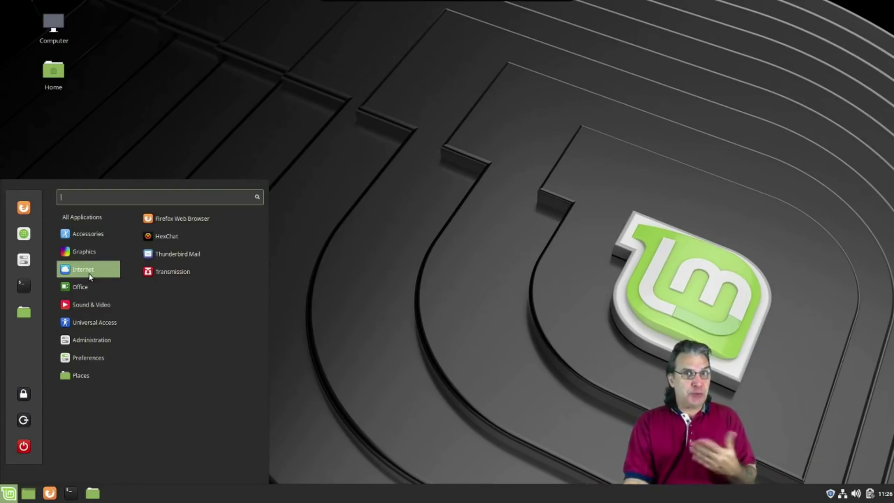
# Show the Office and Sound & Video categories, then launch Media Player.
pyautogui.moveTo(84, 290)
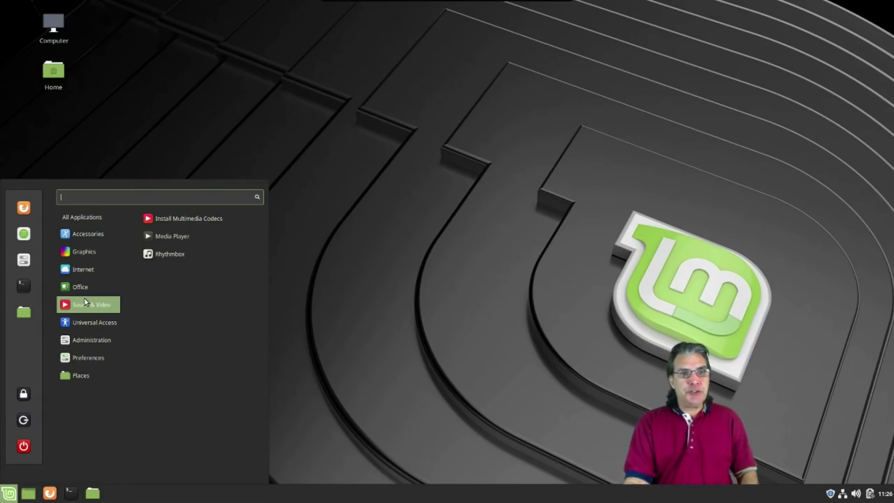
pyautogui.click(171, 243)
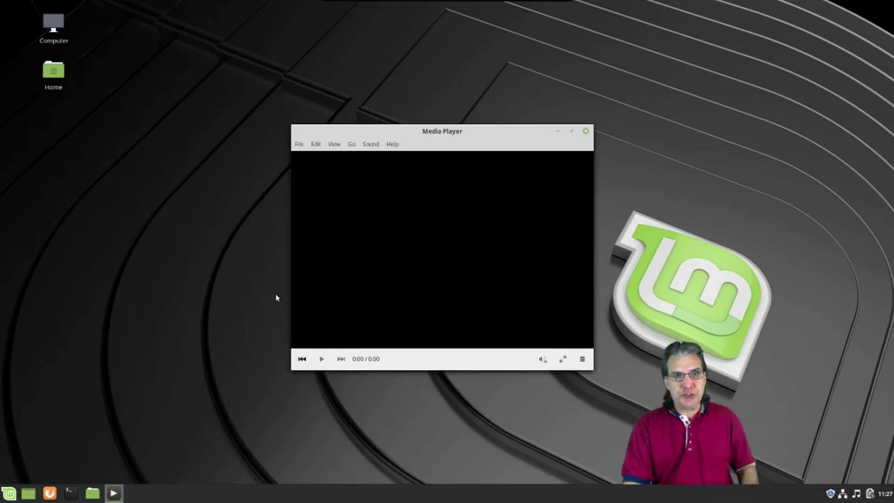
# Confirm in Help > About that Media Player is Xplayer 2.0.1, then close the player.
pyautogui.click(396, 147)
pyautogui.click(412, 172)
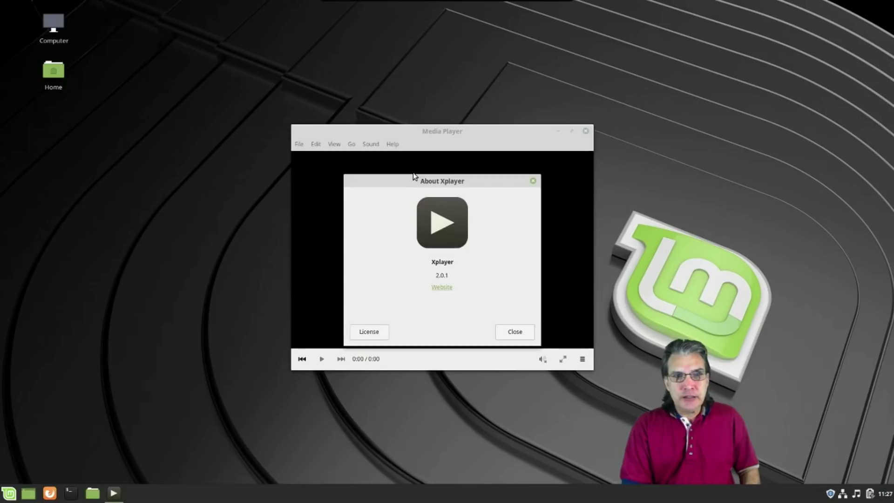
pyautogui.click(518, 332)
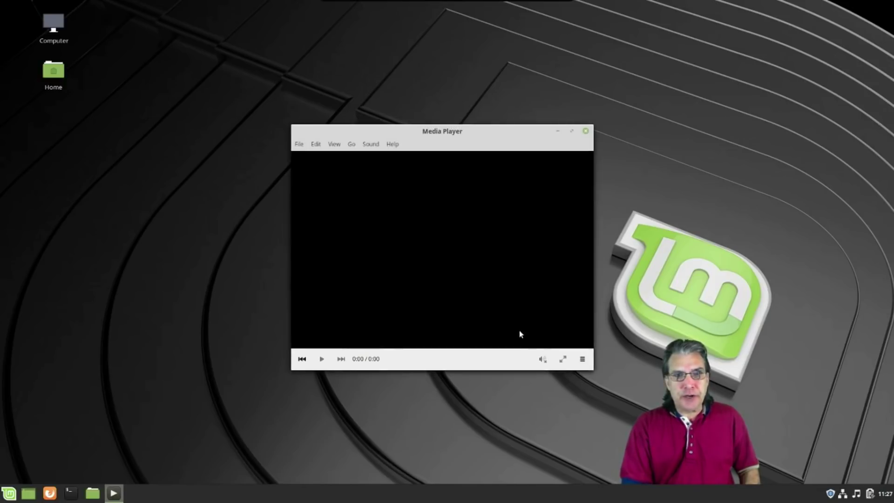
pyautogui.click(586, 131)
# Reopen the menu and browse Graphics, Universal Access and Administration, scrolling to Synaptic, Timeshift and Update Manager.
pyautogui.click(8, 493)
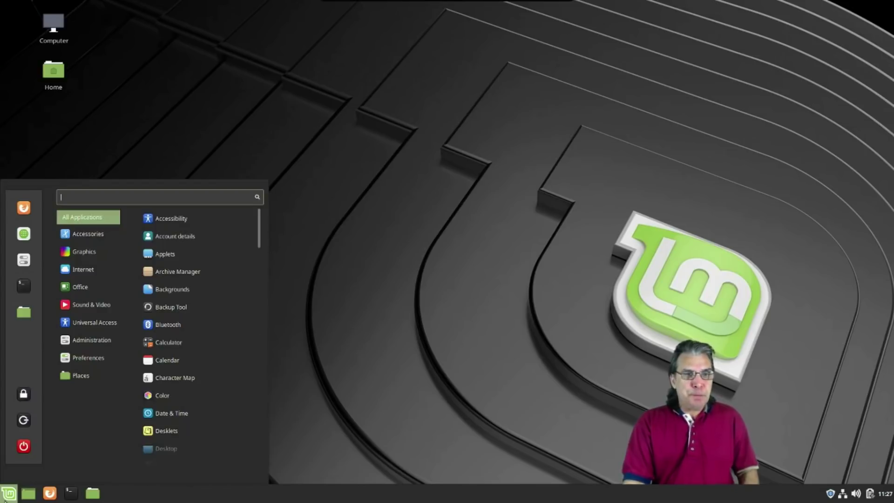
pyautogui.moveTo(105, 246)
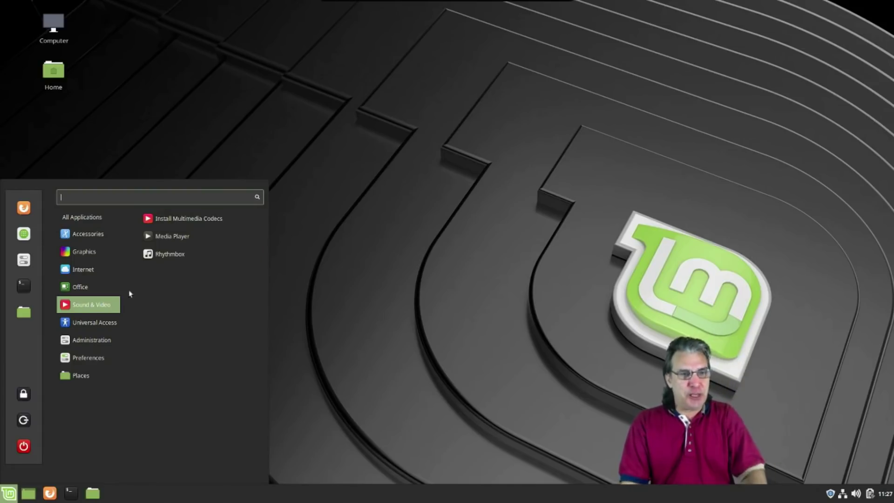
pyautogui.moveTo(91, 321)
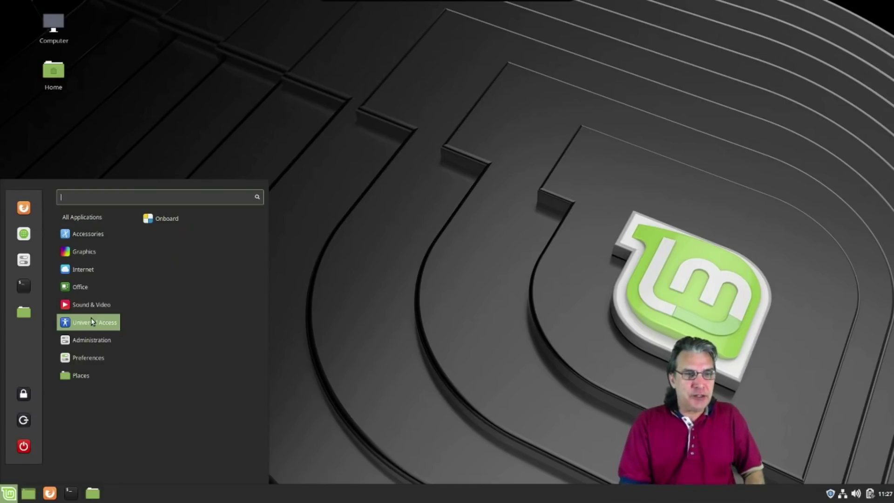
pyautogui.moveTo(87, 345)
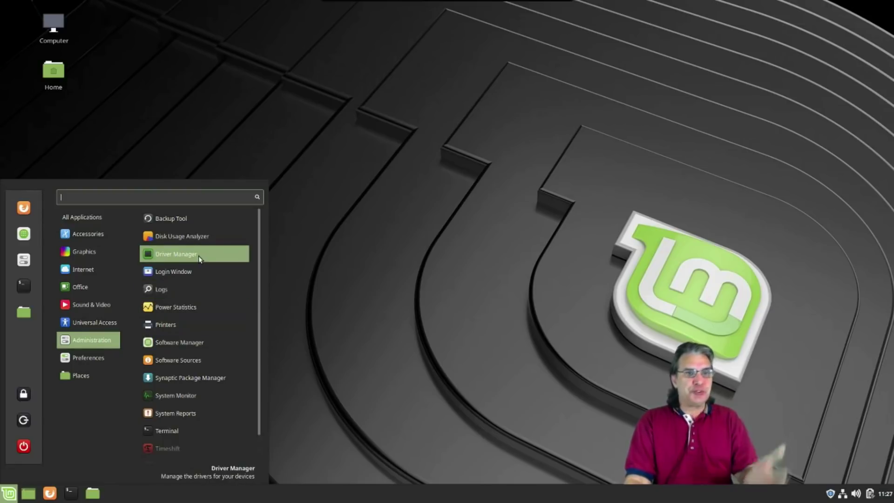
pyautogui.scroll(-1, 211, 284)
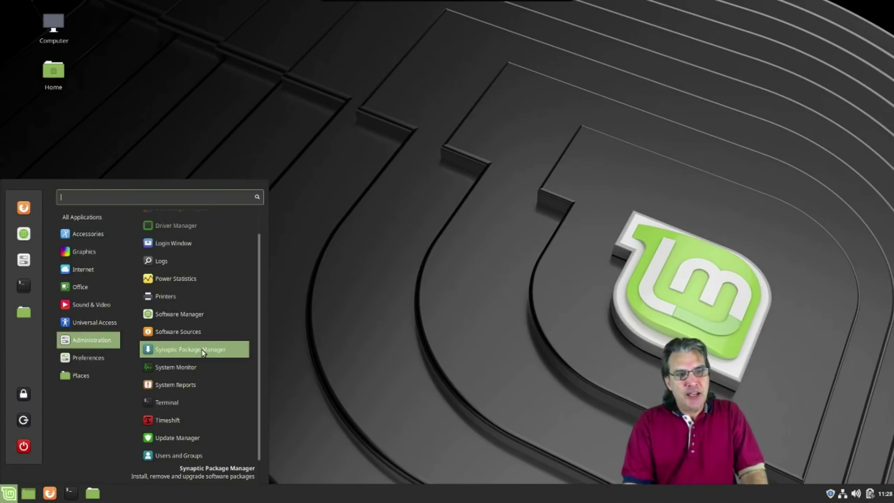
# Scroll through the Preferences apps, then show Places with Documents, Music, Pictures, Videos and Downloads.
pyautogui.moveTo(115, 358)
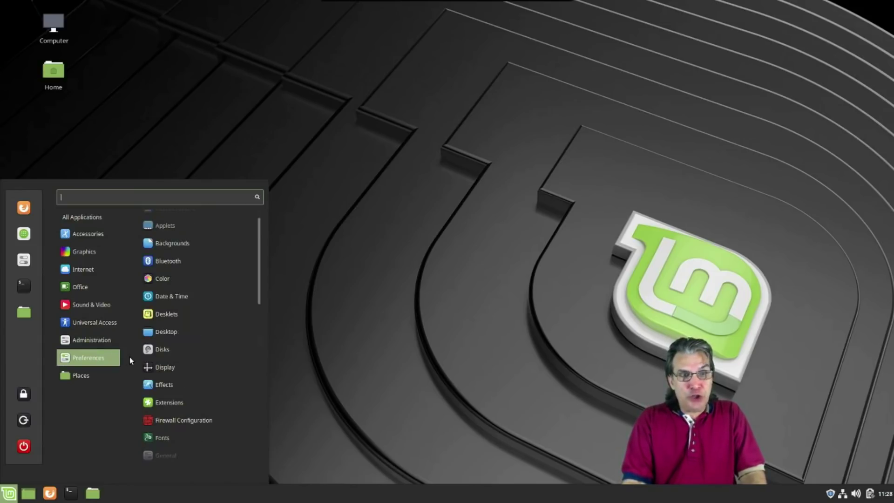
pyautogui.scroll(1, 191, 355)
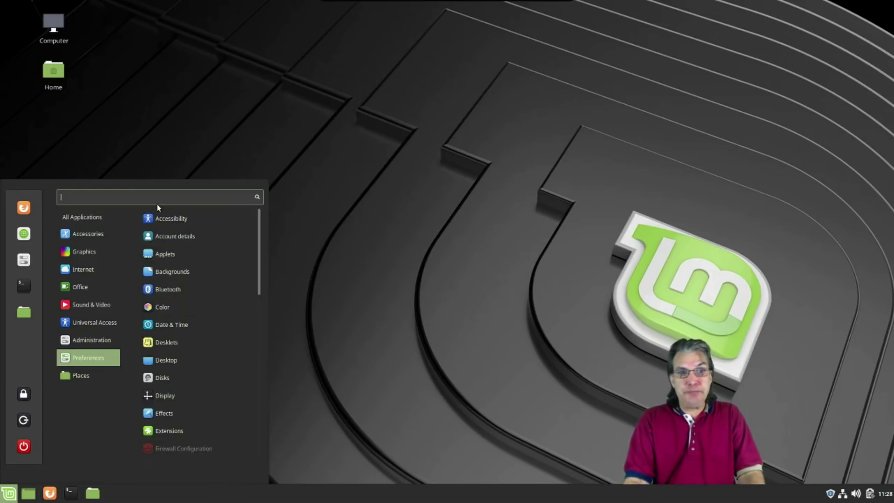
pyautogui.scroll(-1, 209, 266)
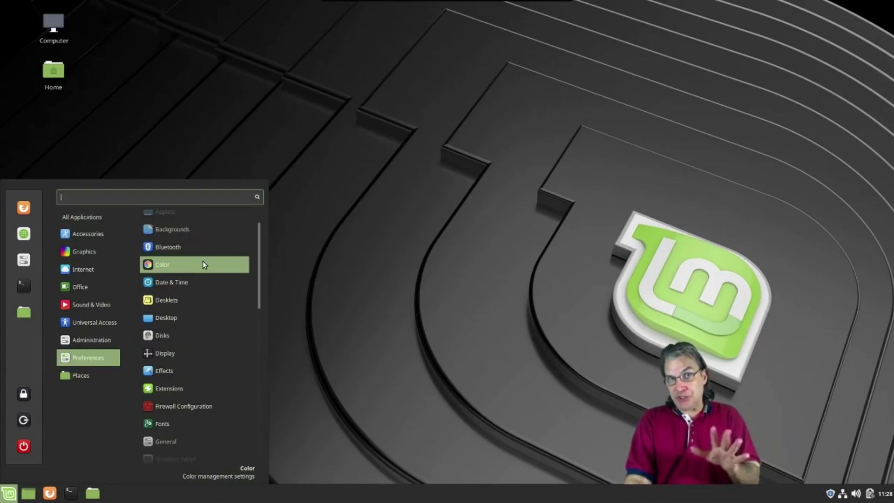
pyautogui.scroll(-2, 203, 264)
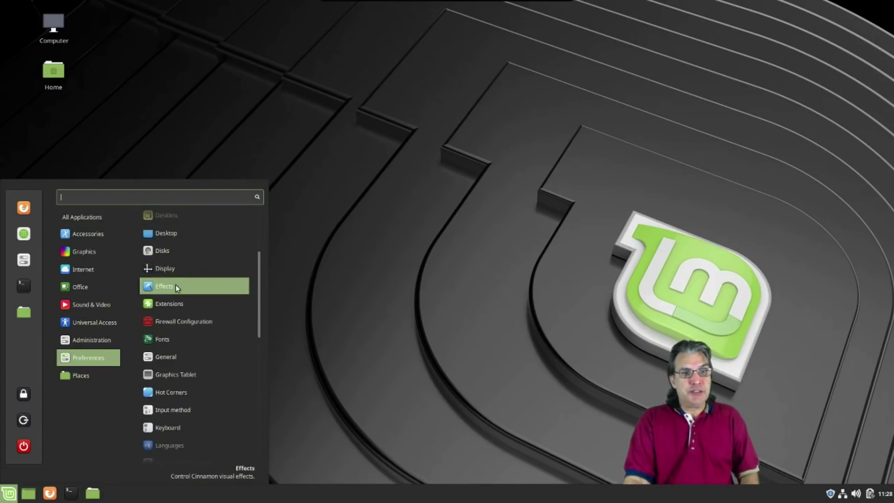
pyautogui.scroll(-1, 176, 285)
pyautogui.scroll(-6, 175, 284)
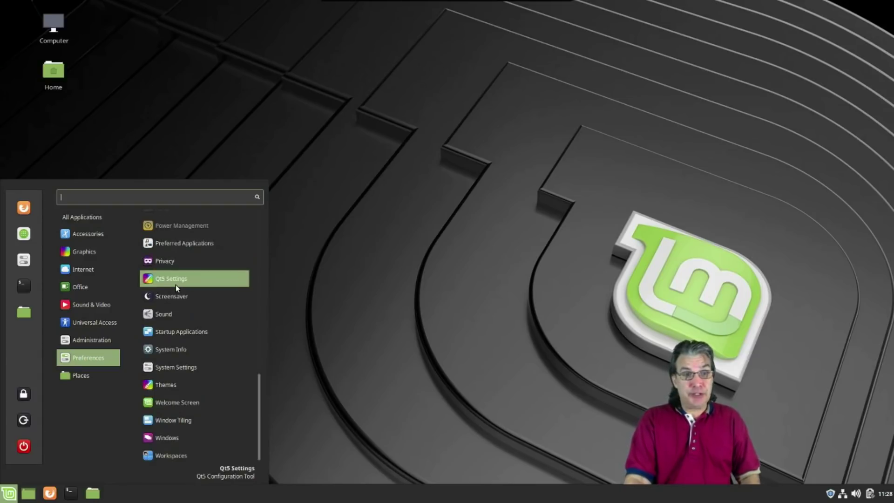
pyautogui.moveTo(99, 373)
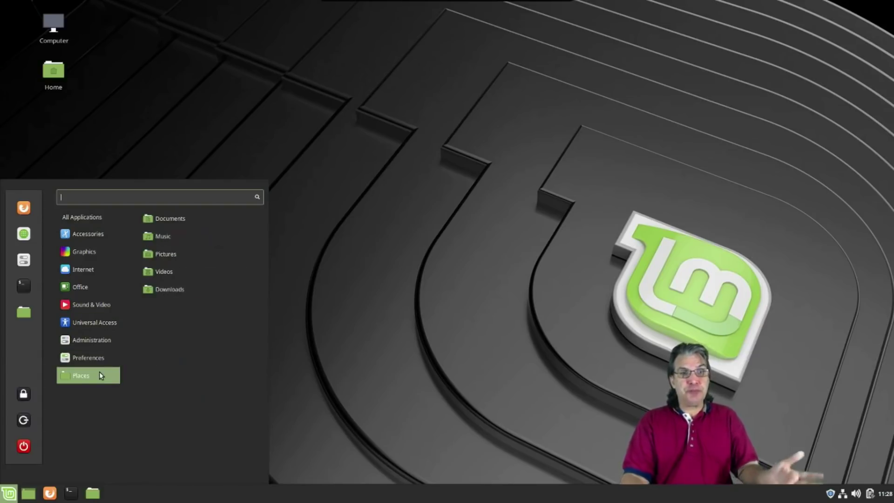